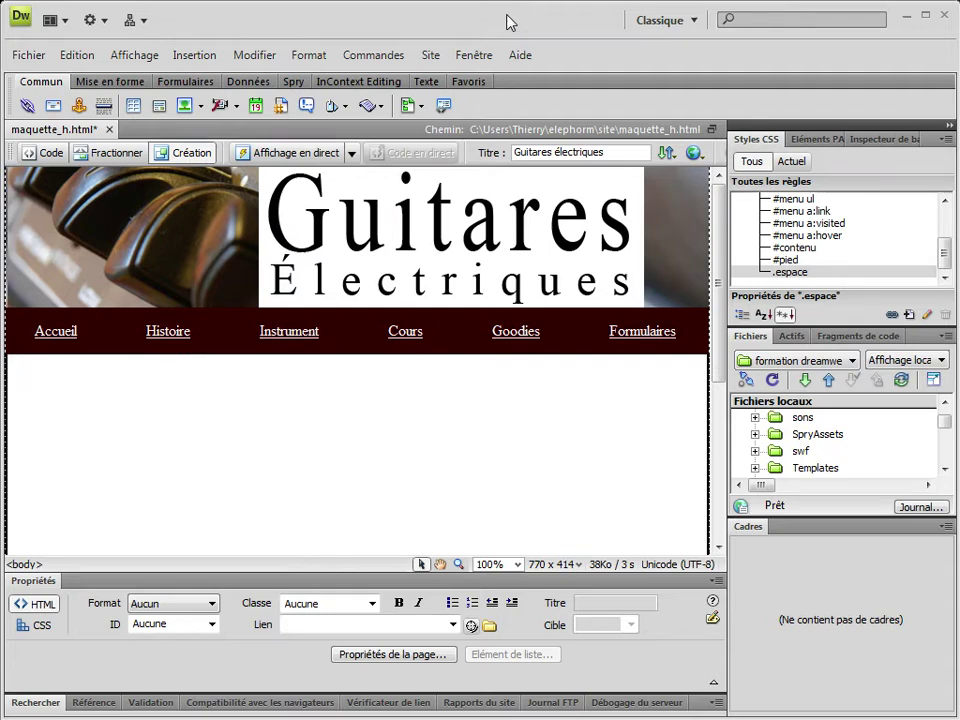
# Switch the workspace layout to Développeur d'application and return to the Classique layout
pyautogui.click(690, 22)
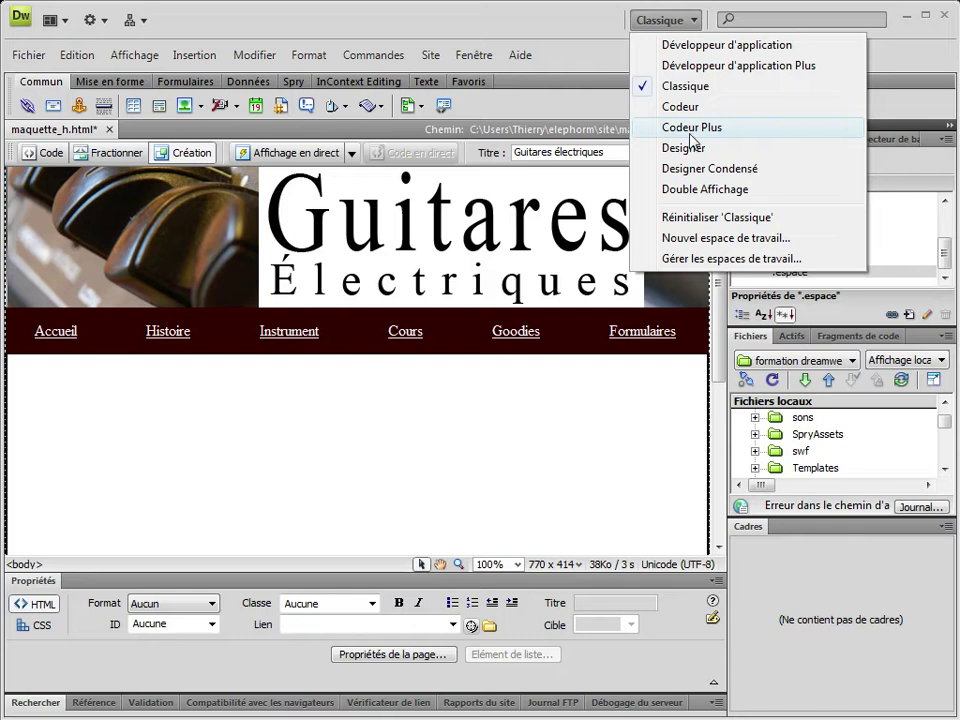
pyautogui.click(707, 45)
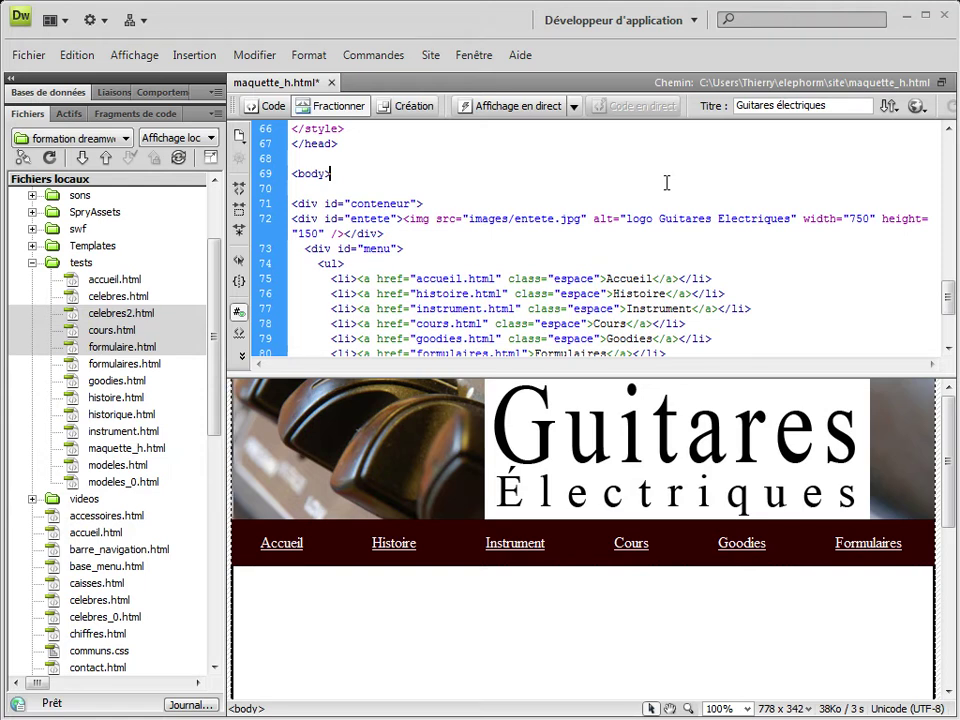
pyautogui.click(690, 20)
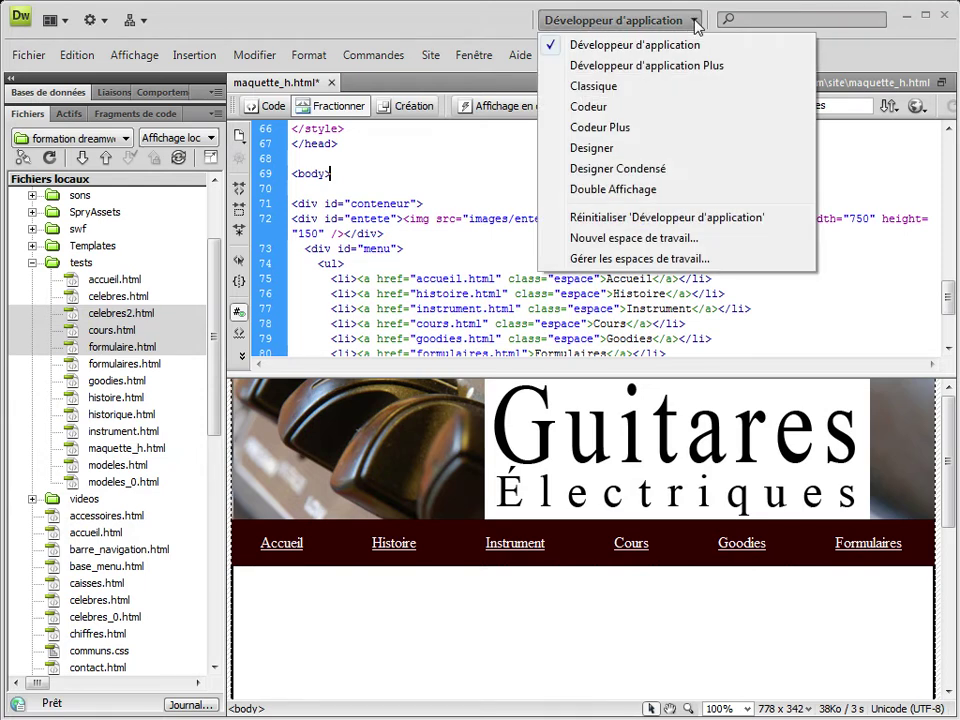
pyautogui.click(611, 92)
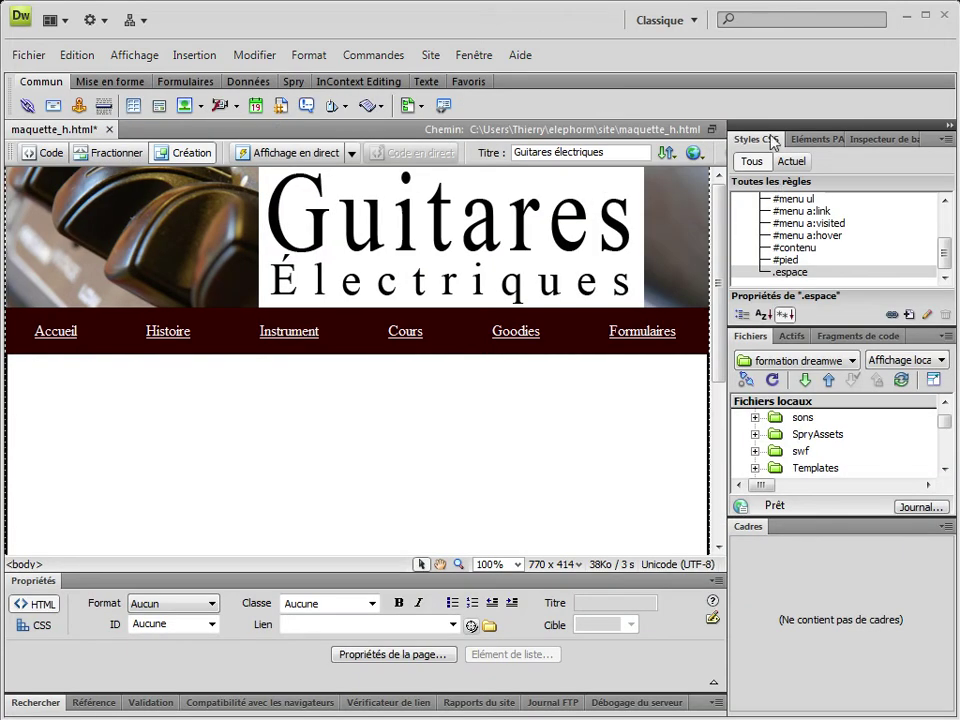
# Detach the Styles CSS and Eléments PA panels as floating panels and save the layout as a new workspace under the user's first name
pyautogui.moveTo(768, 141); pyautogui.dragTo(341, 297)
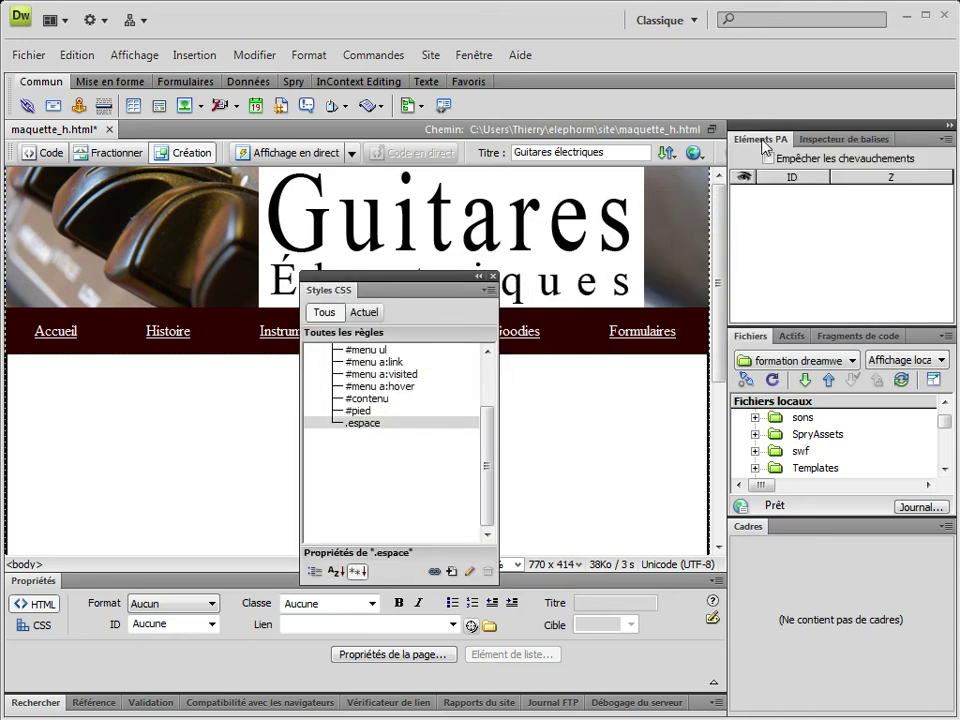
pyautogui.moveTo(766, 146); pyautogui.dragTo(575, 202)
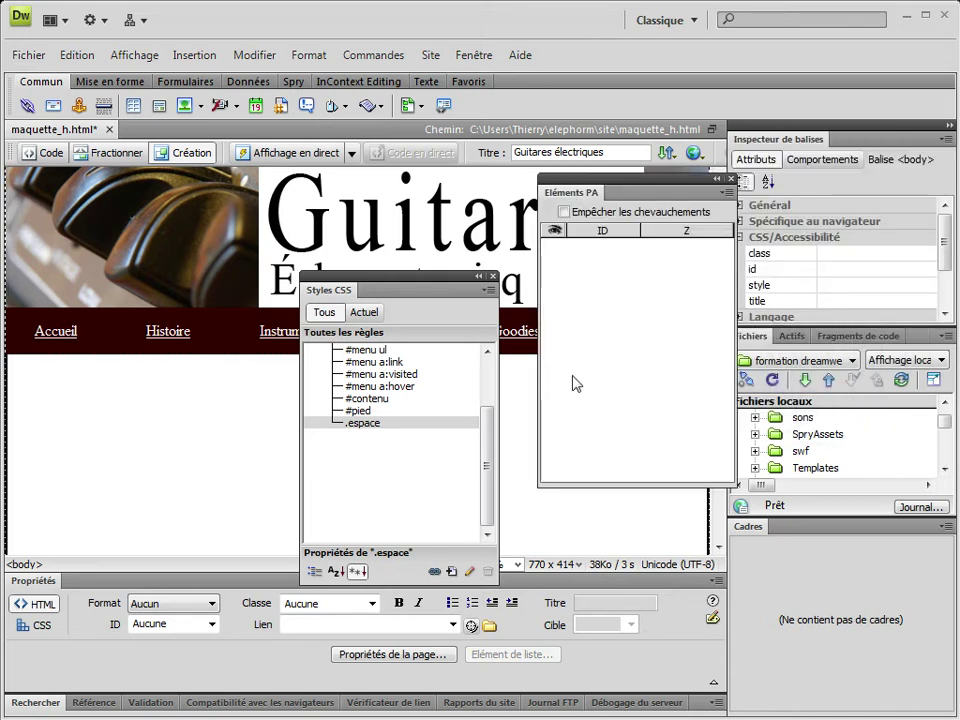
pyautogui.click(695, 22)
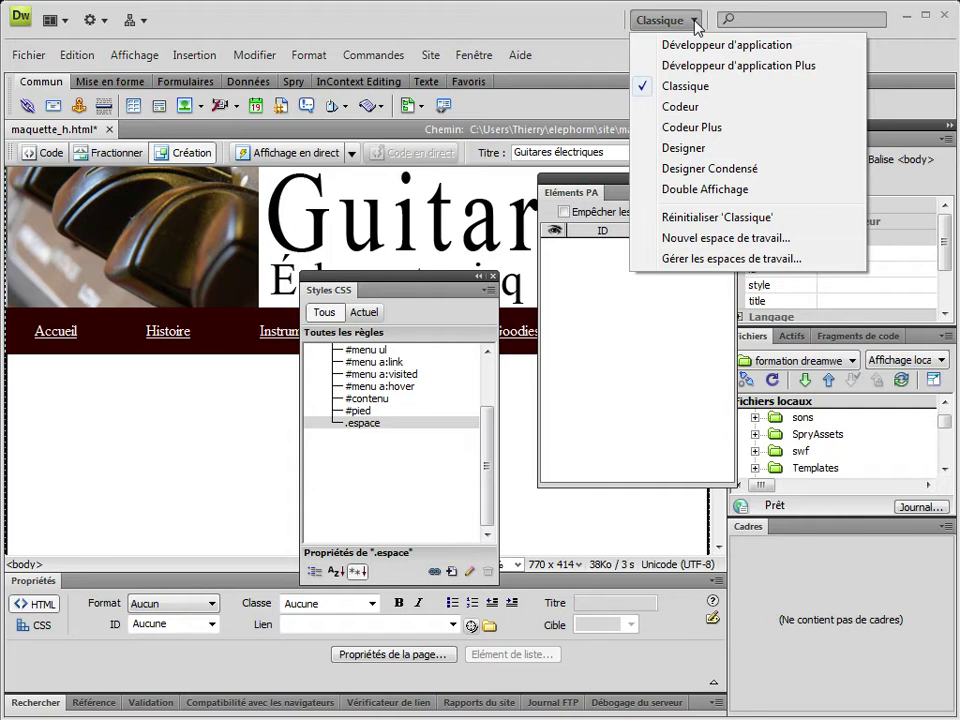
pyautogui.click(700, 239)
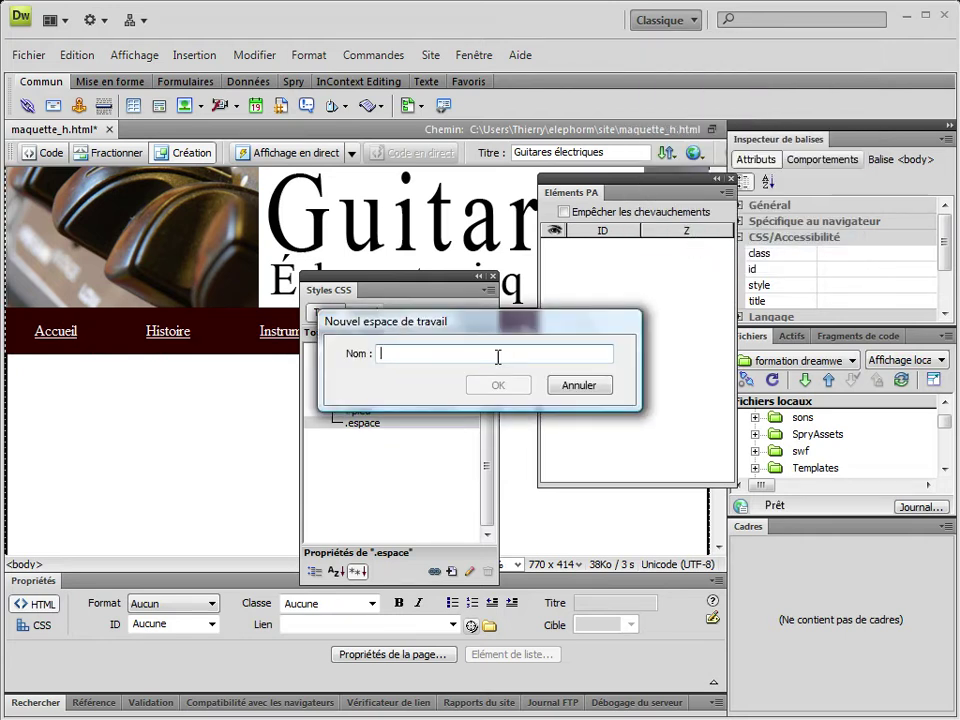
pyautogui.write('thierry')
pyautogui.click(482, 386)
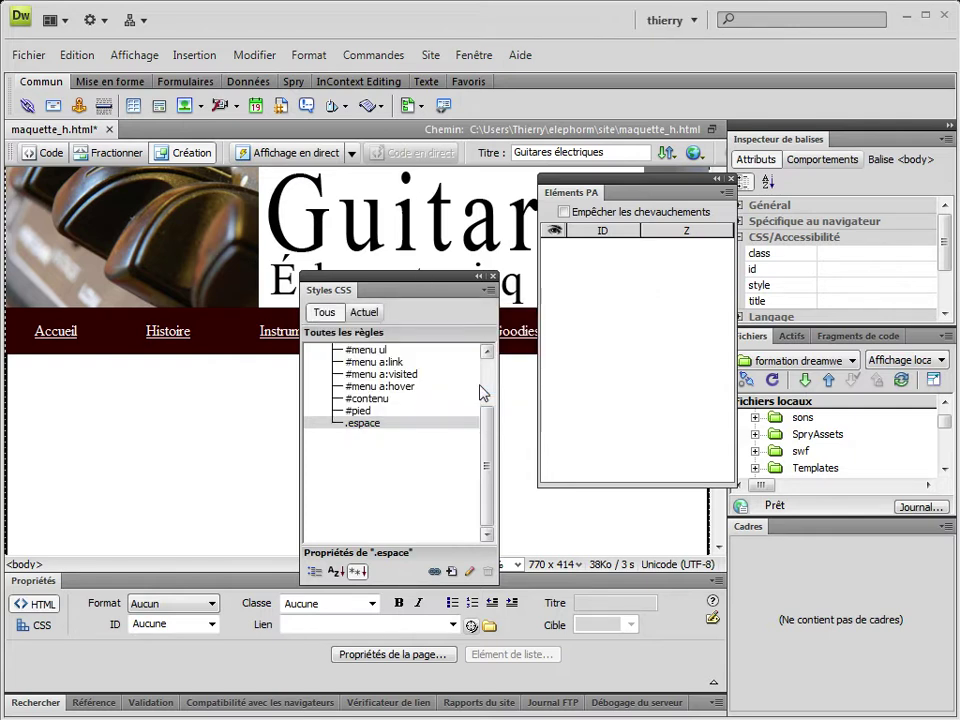
# Switch to the Designer workspace and restore the custom workspace with the floating panels
pyautogui.click(696, 28)
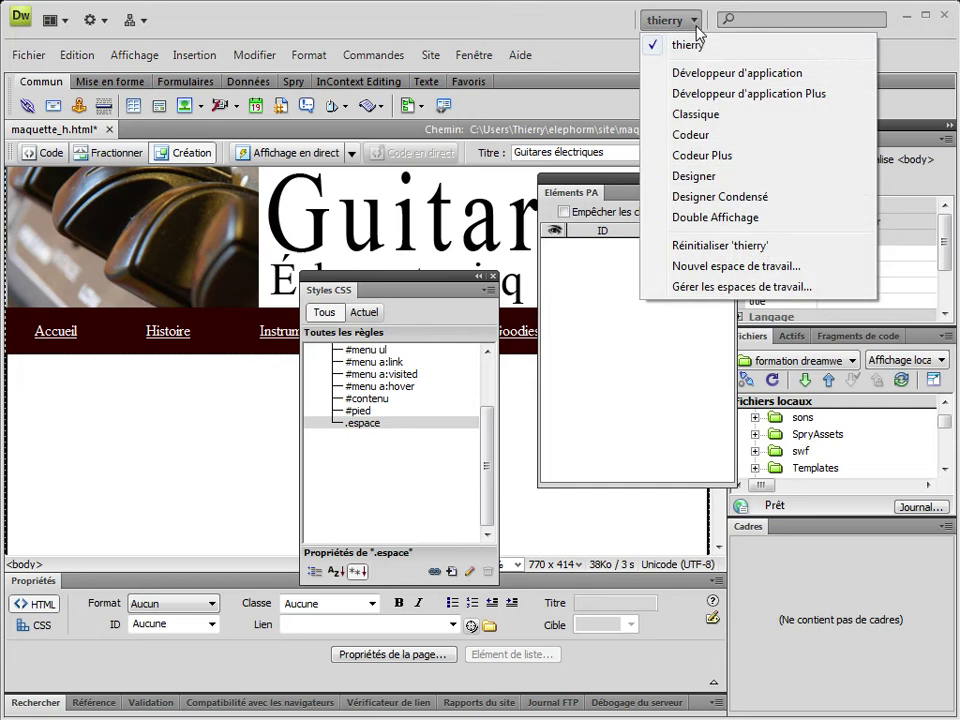
pyautogui.click(690, 177)
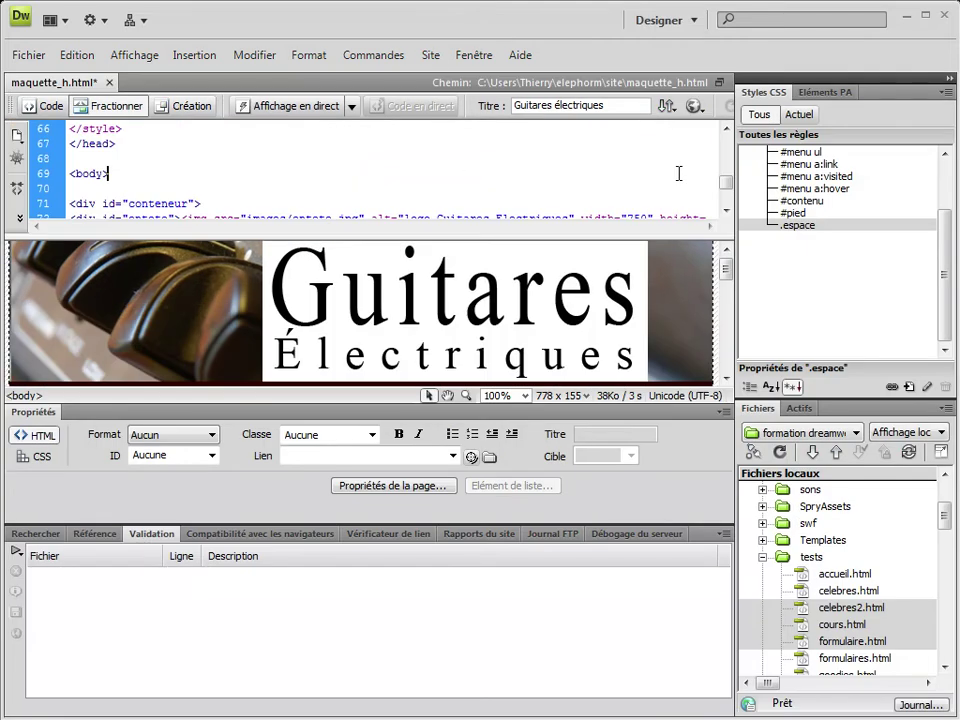
pyautogui.click(698, 24)
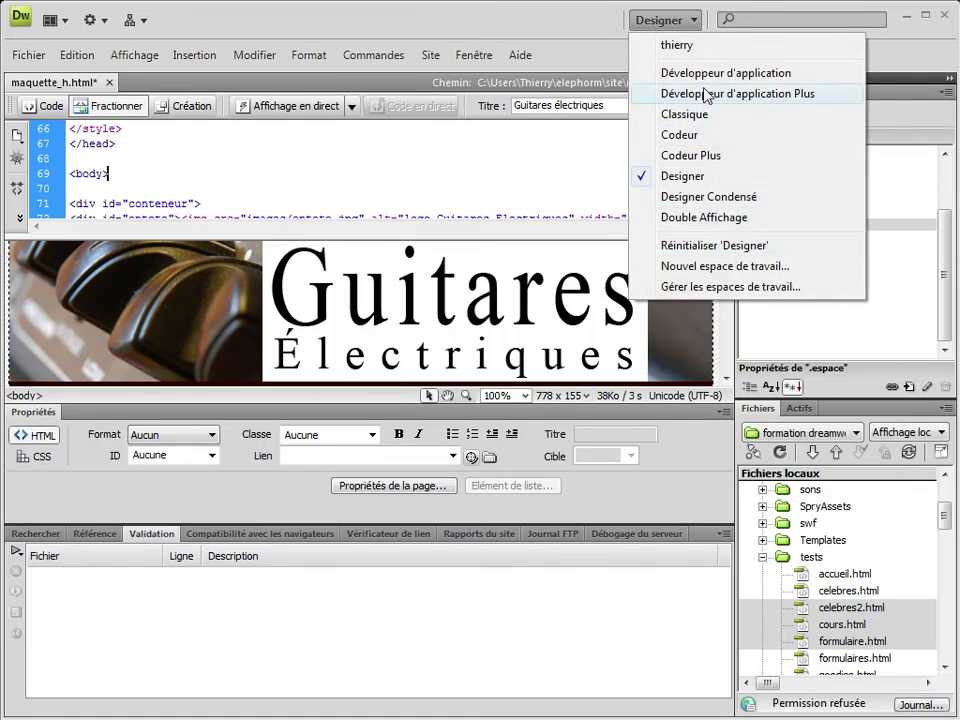
pyautogui.click(707, 57)
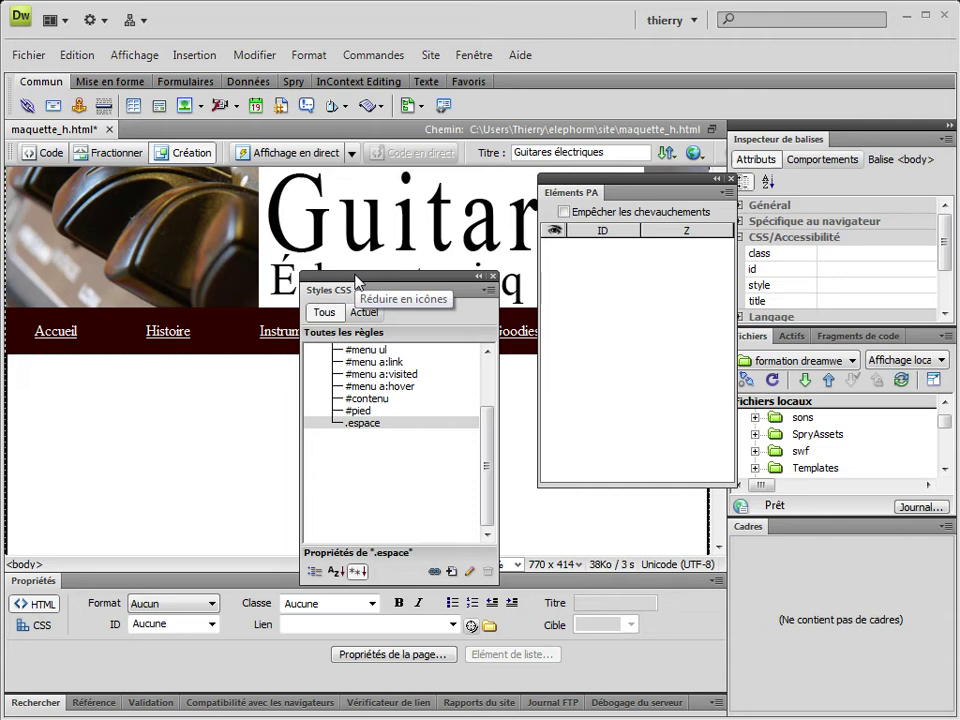
# Switch from the custom workspace to the Classique workspace
pyautogui.click(695, 21)
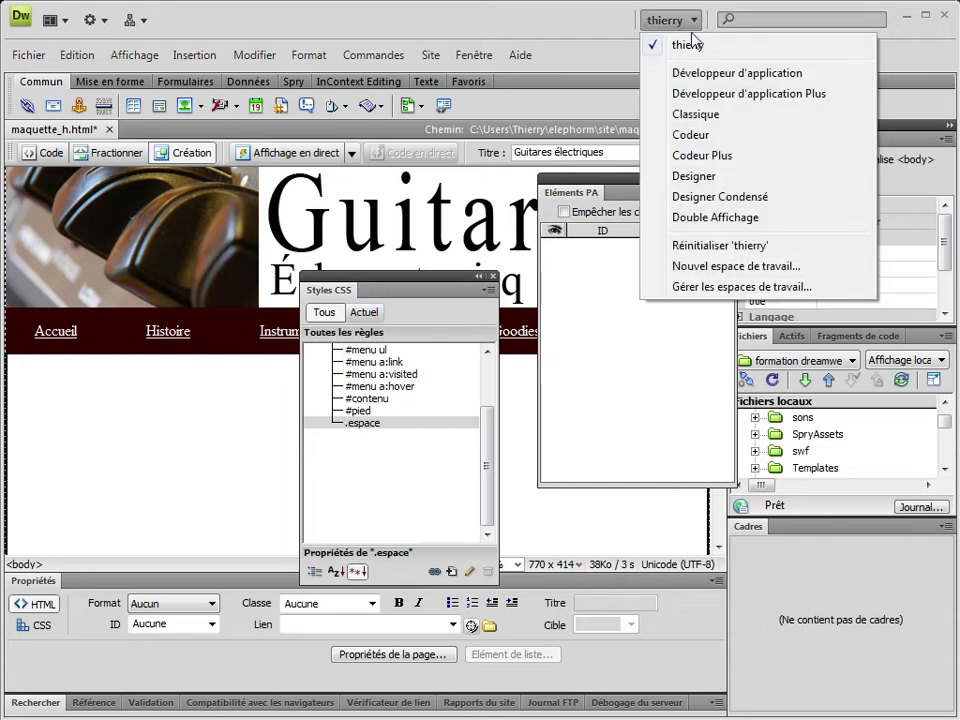
pyautogui.click(691, 115)
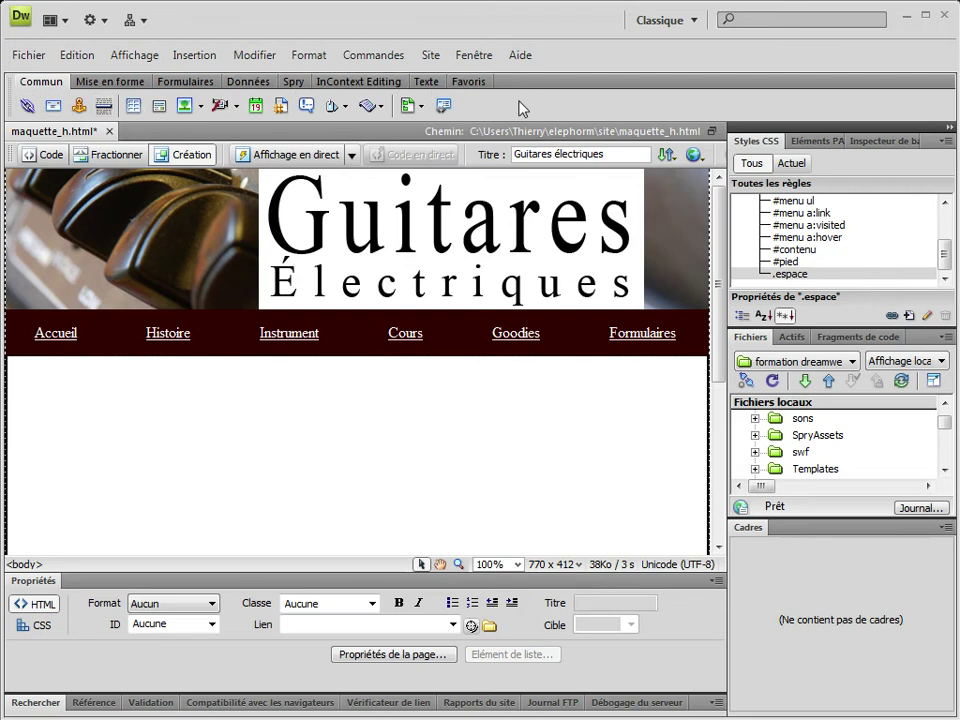
# Customize the Favoris insert category by adding the objects Insérer la balise Div and Image
pyautogui.click(466, 86)
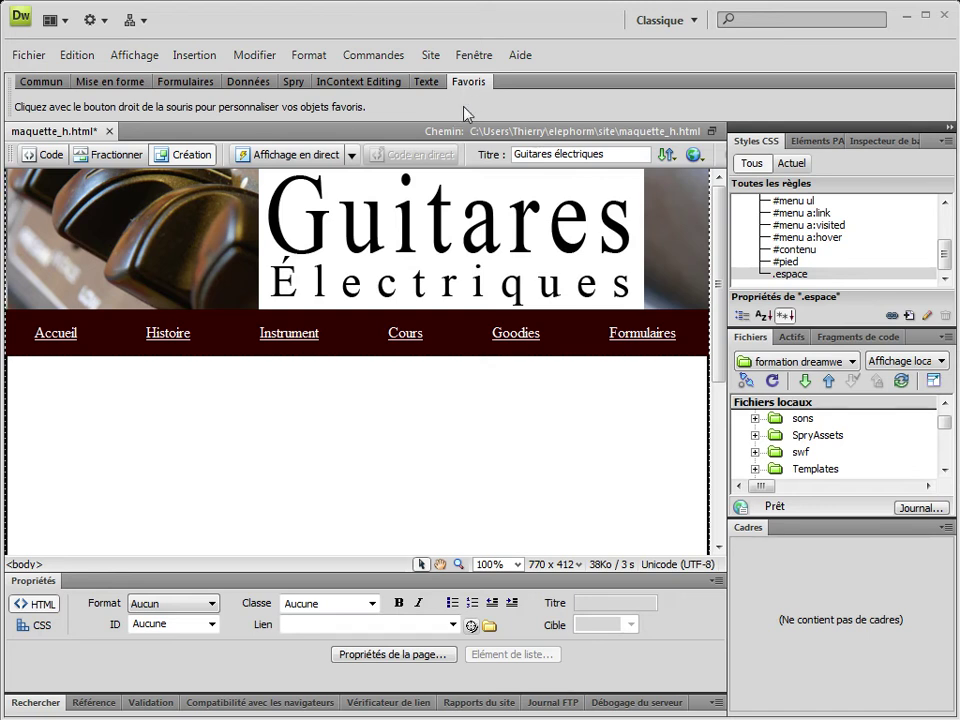
pyautogui.rightClick(465, 110)
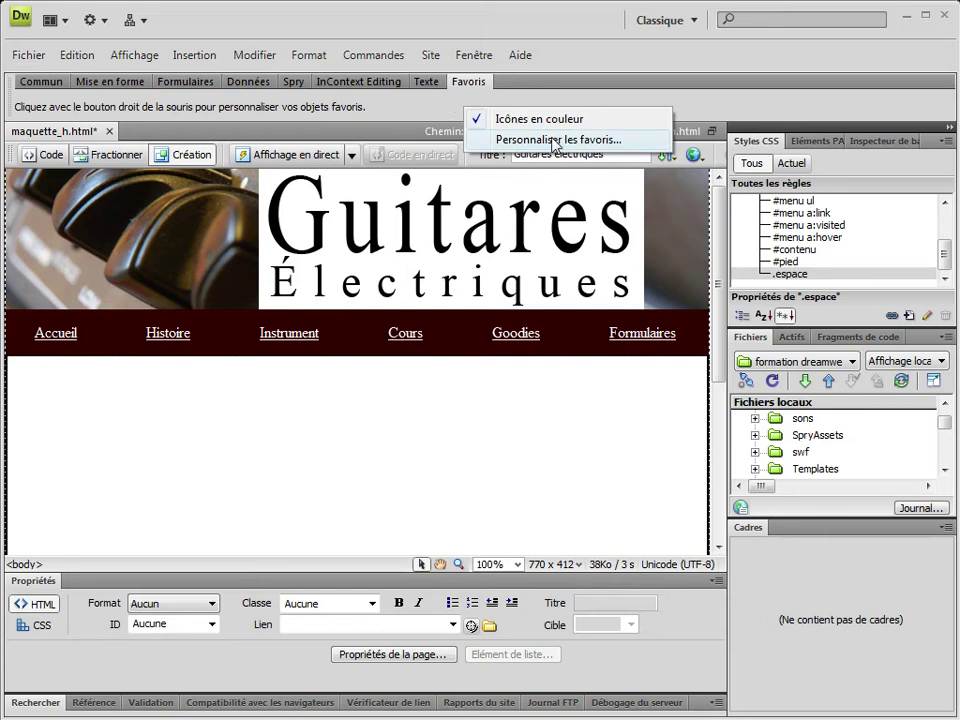
pyautogui.click(555, 141)
pyautogui.moveTo(463, 233); pyautogui.dragTo(441, 144)
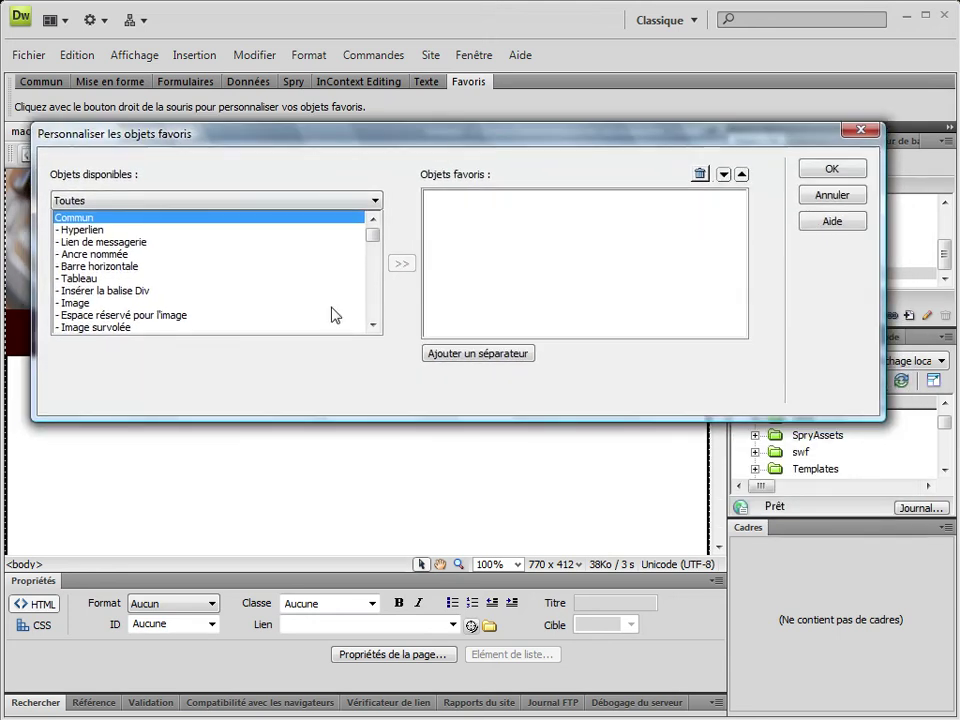
pyautogui.click(134, 291)
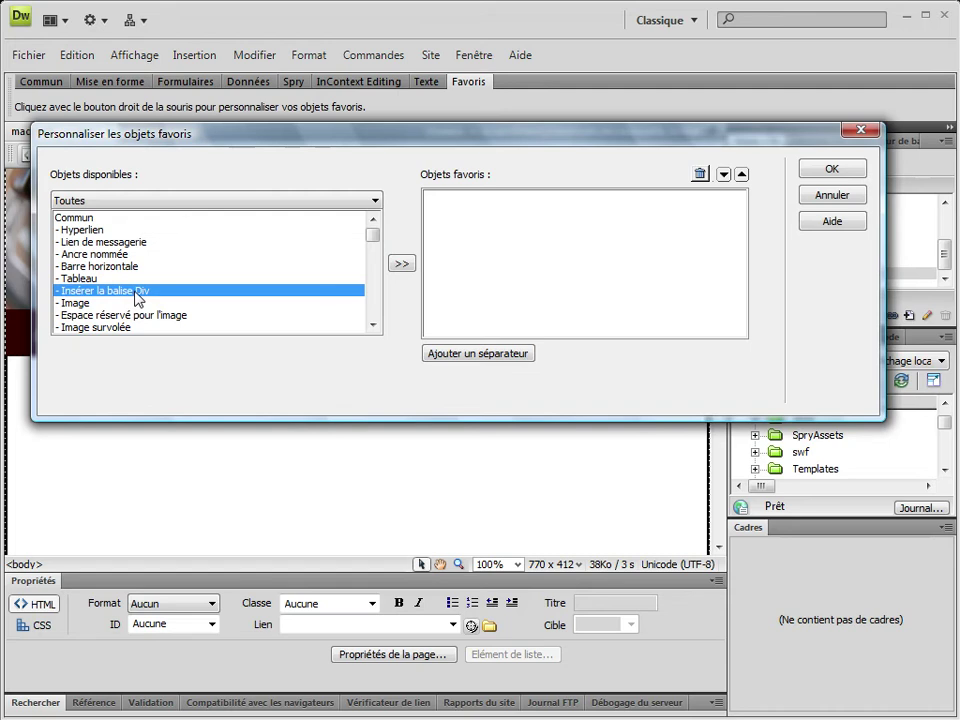
pyautogui.click(401, 263)
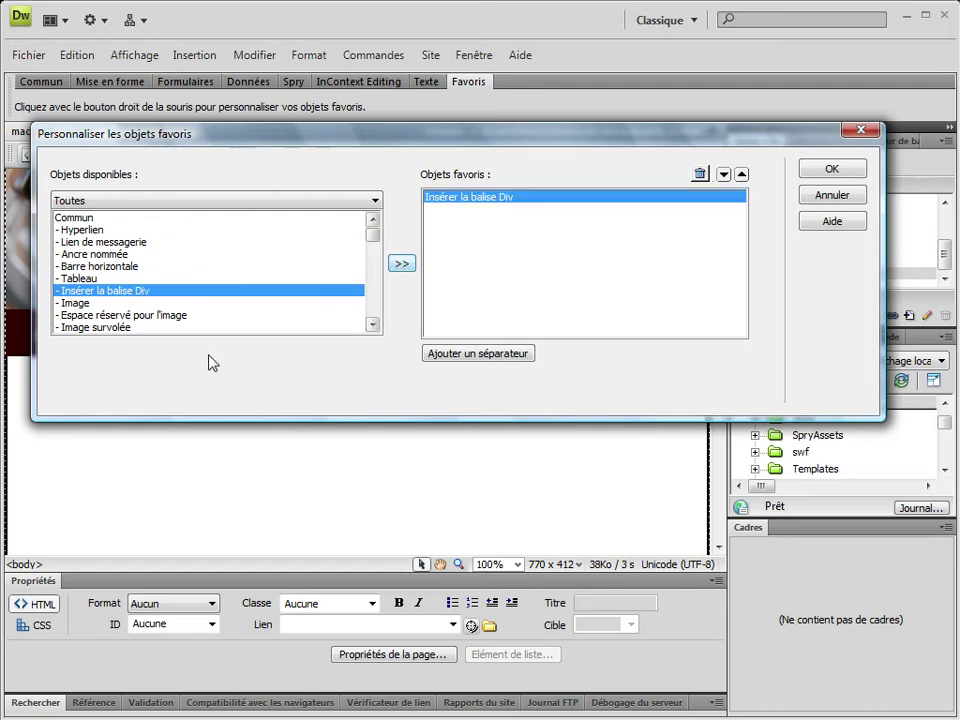
pyautogui.click(83, 303)
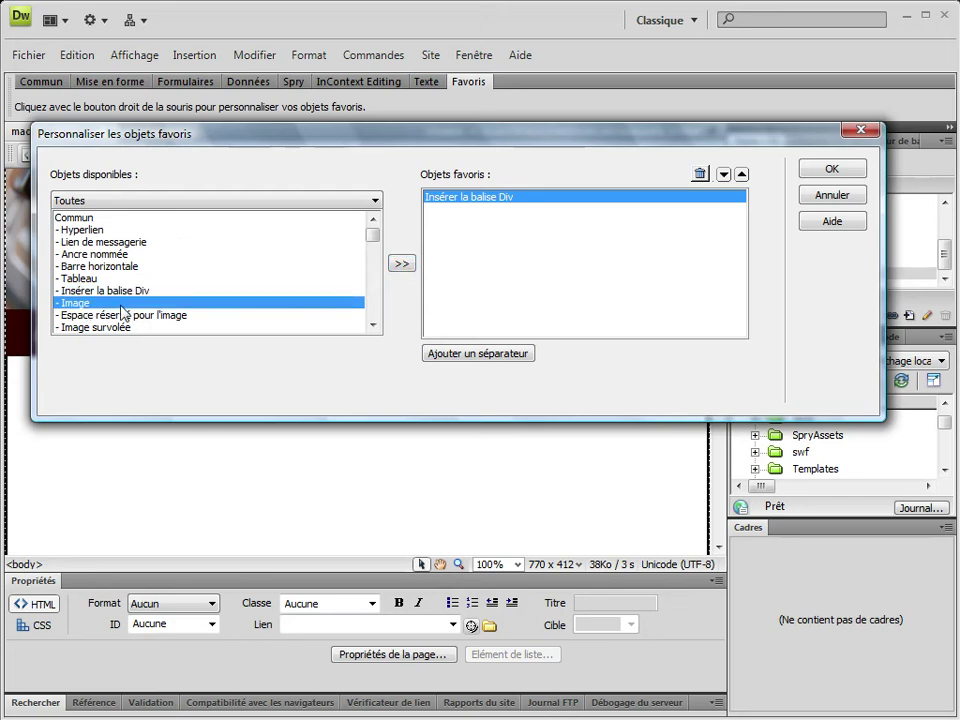
pyautogui.click(402, 264)
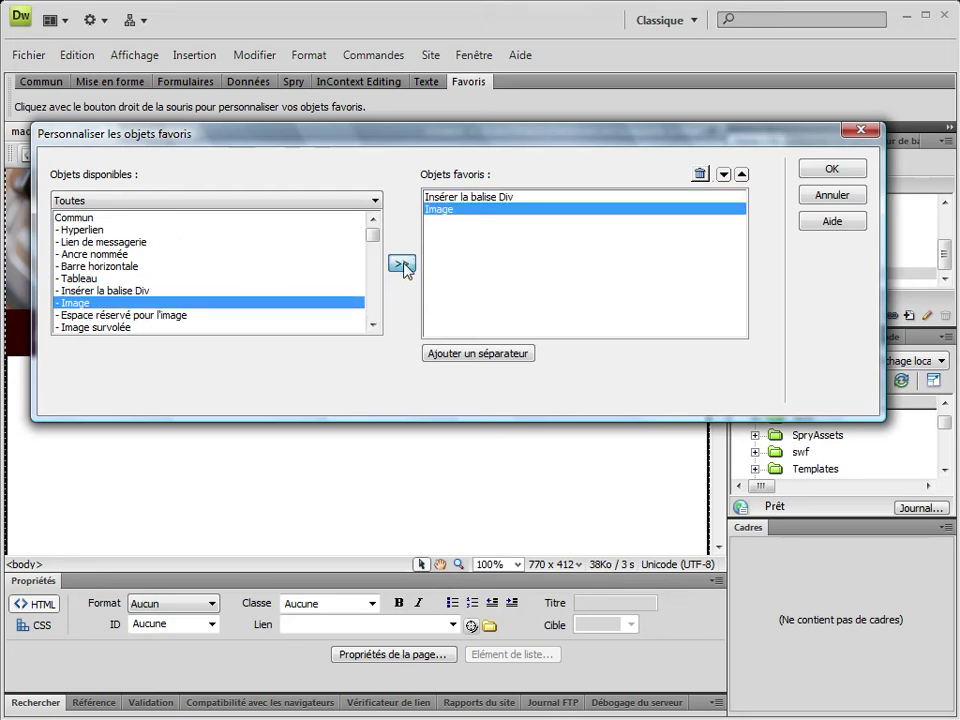
pyautogui.click(843, 175)
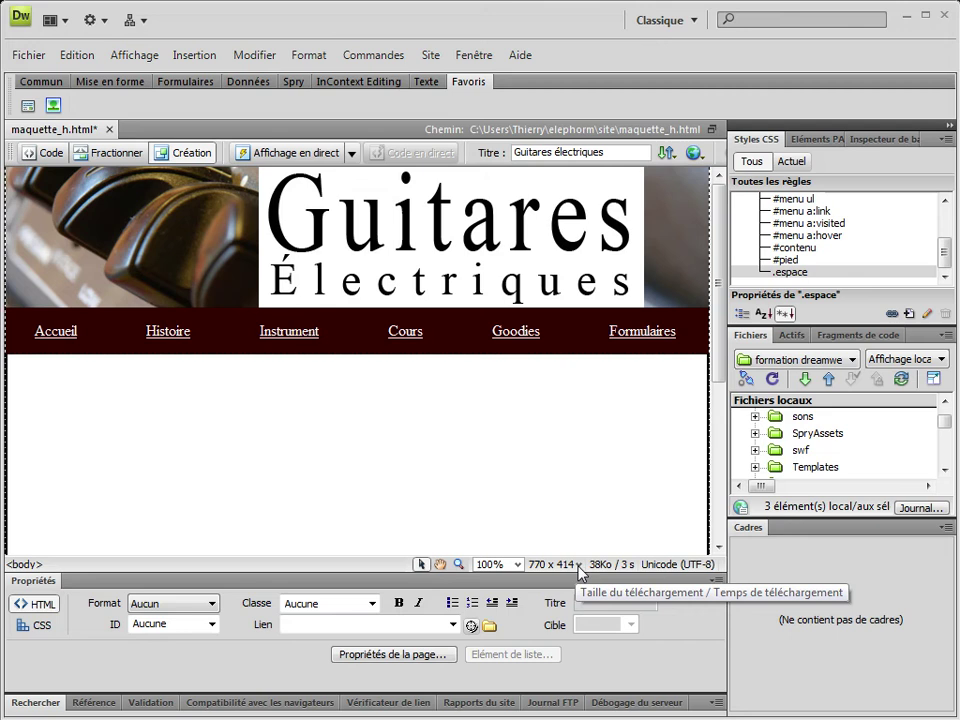
# Undock maquette_h.html into a floating document window and move it so its window size setting is accessible
pyautogui.click(620, 363)
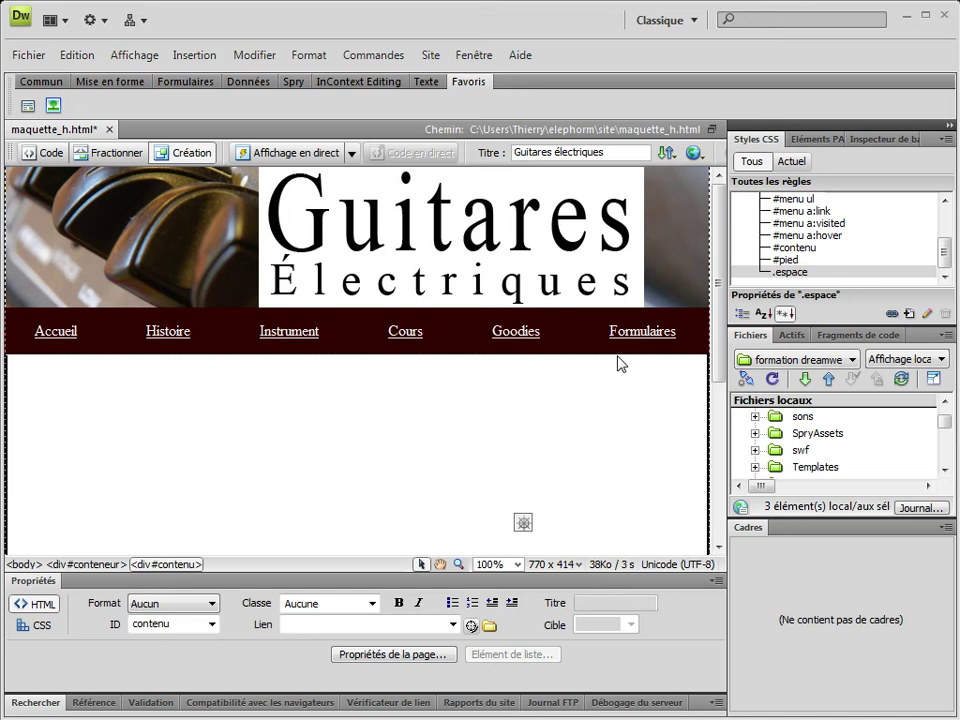
pyautogui.click(711, 130)
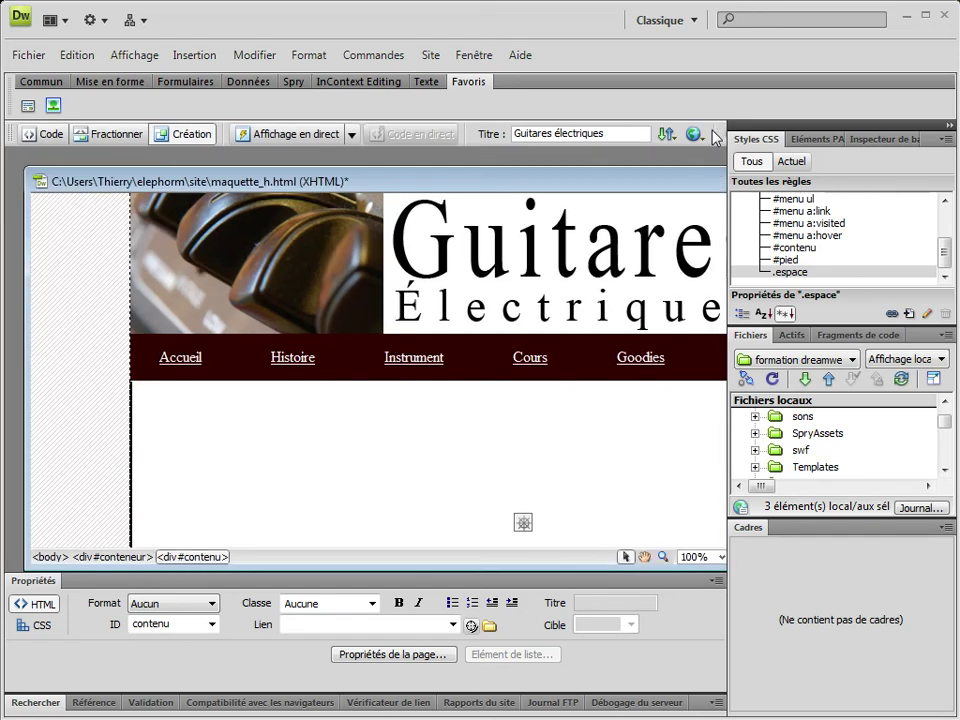
pyautogui.moveTo(641, 186); pyautogui.dragTo(415, 171)
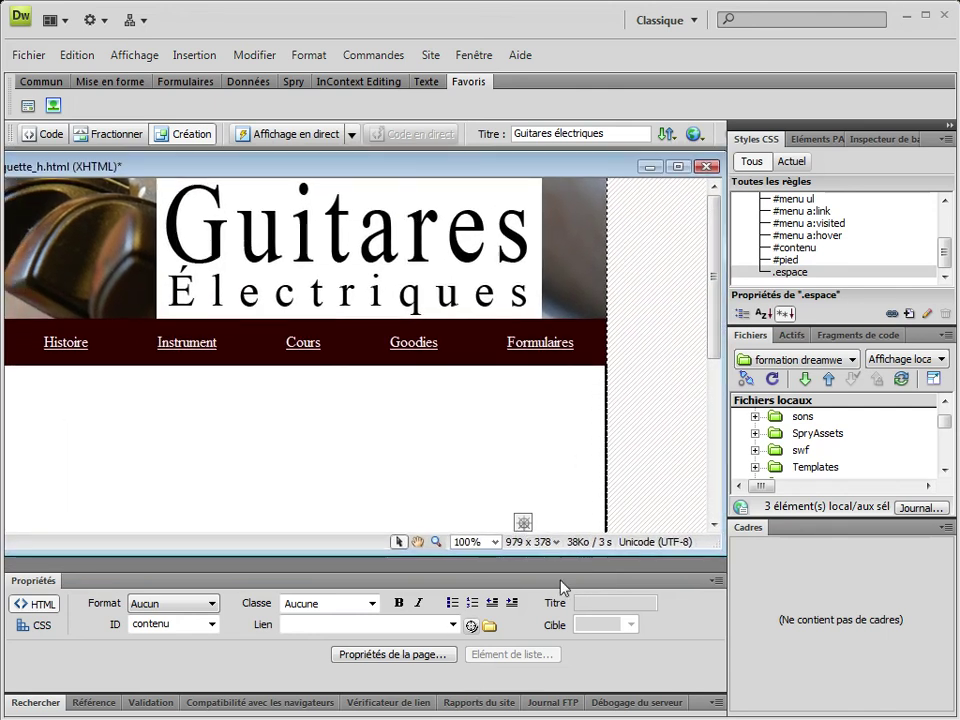
# Set the document window size to 600 x 300 (640 x 480, Agrandie) and move the window fully into the work area
pyautogui.click(556, 542)
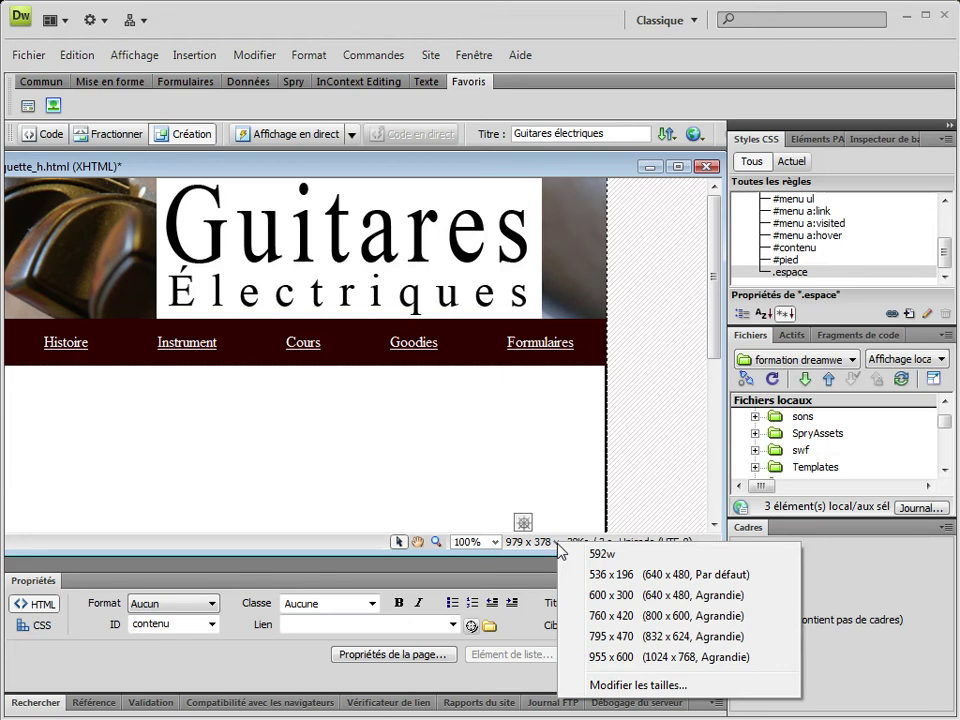
pyautogui.click(614, 596)
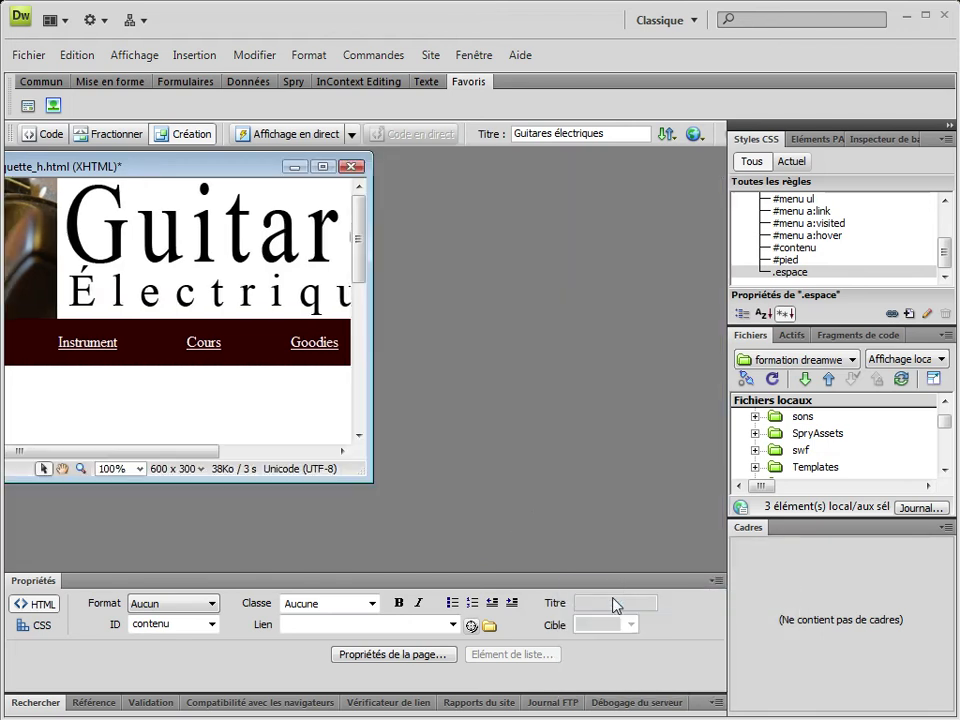
pyautogui.moveTo(224, 177); pyautogui.dragTo(408, 200)
pyautogui.moveTo(482, 193); pyautogui.dragTo(484, 197)
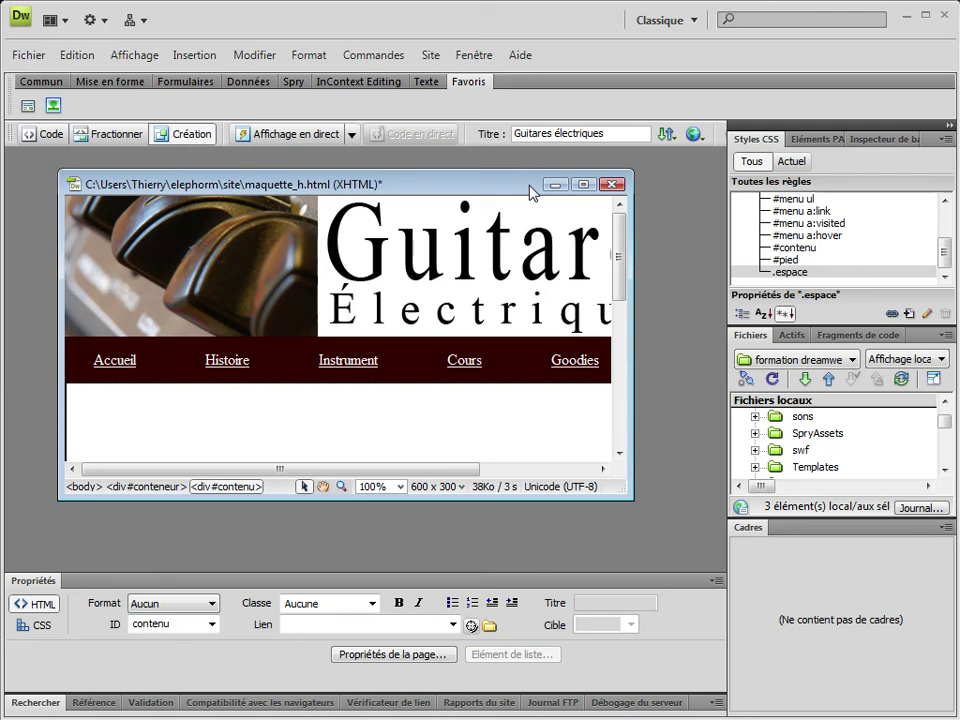
# Hide all panels around the document window and show them again
pyautogui.press('F4')
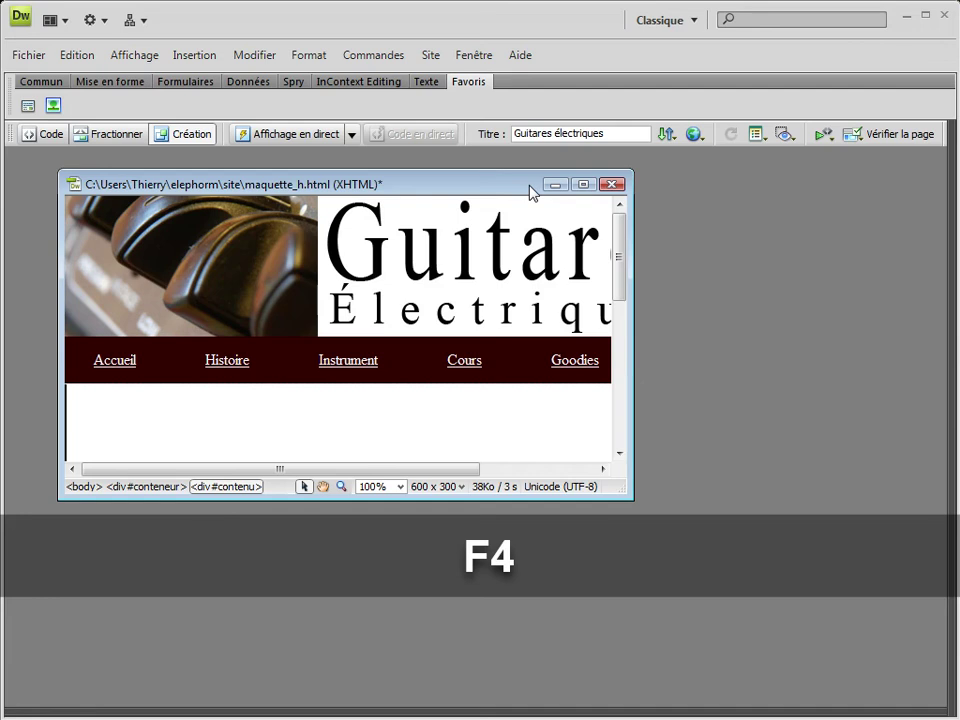
pyautogui.press('F4')
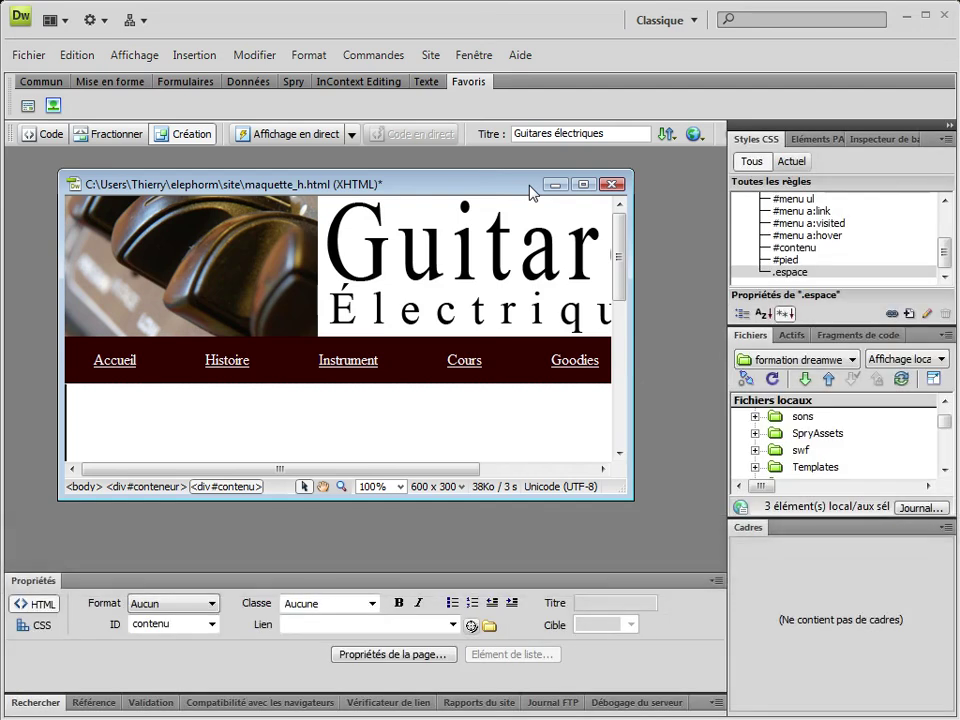